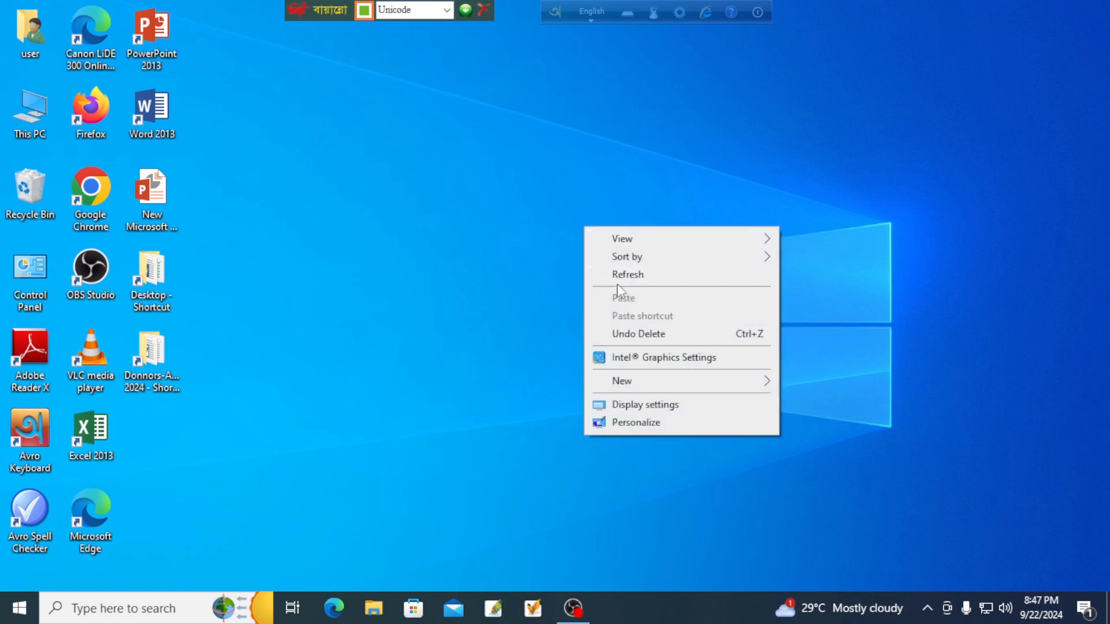
left_click(618, 276)
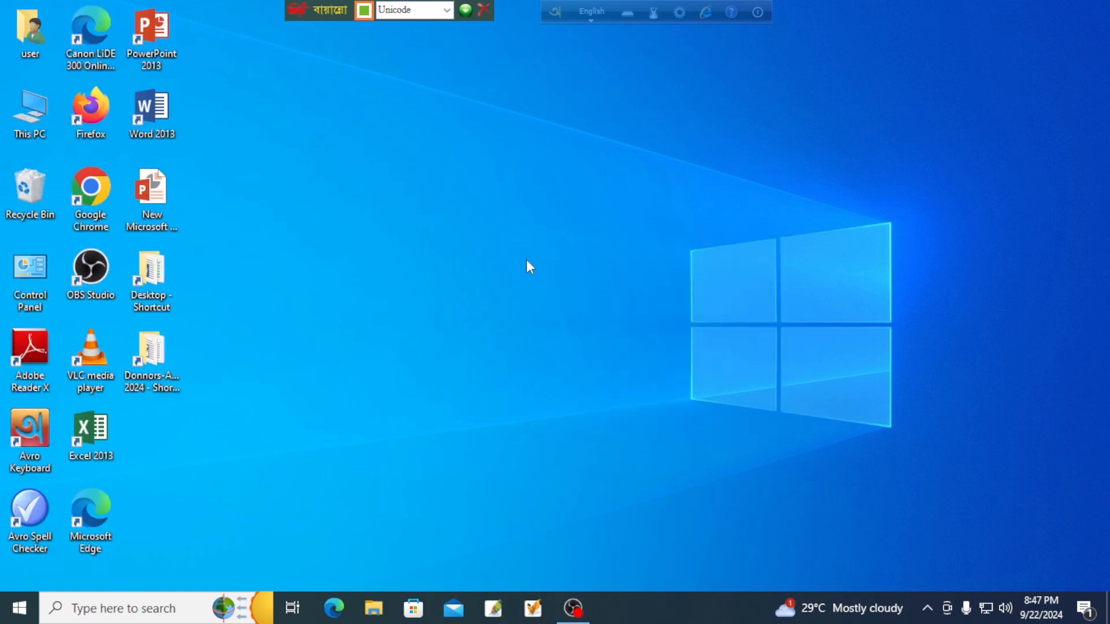
right_click(513, 209)
left_click(553, 261)
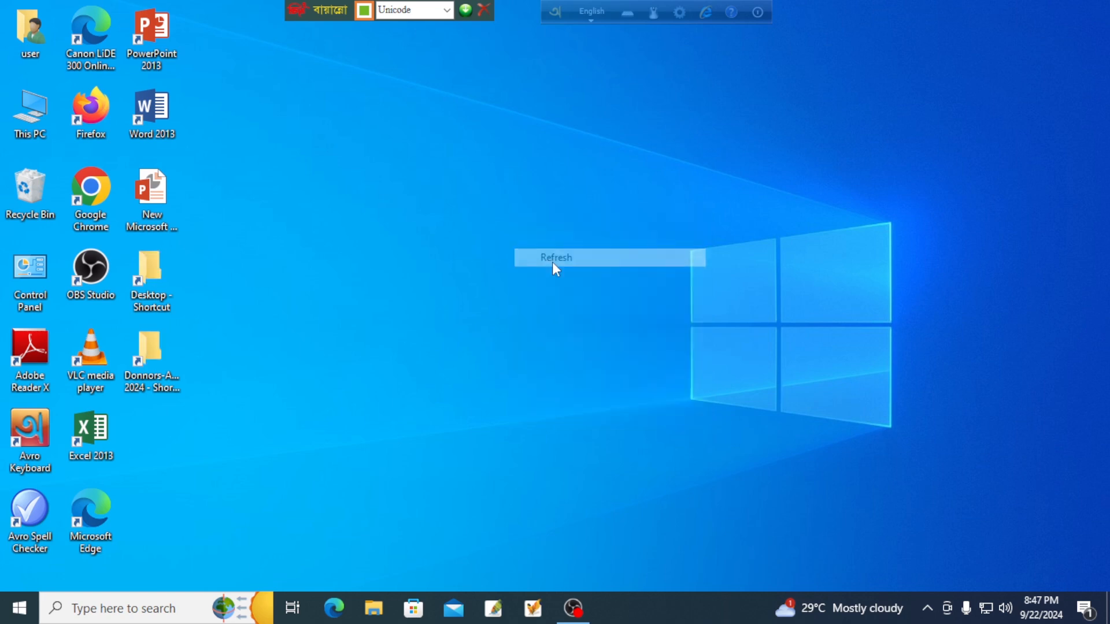
Step: Launch Adobe Premiere Pro and refresh the desktop while it loads
left_click(19, 608)
left_click(140, 472)
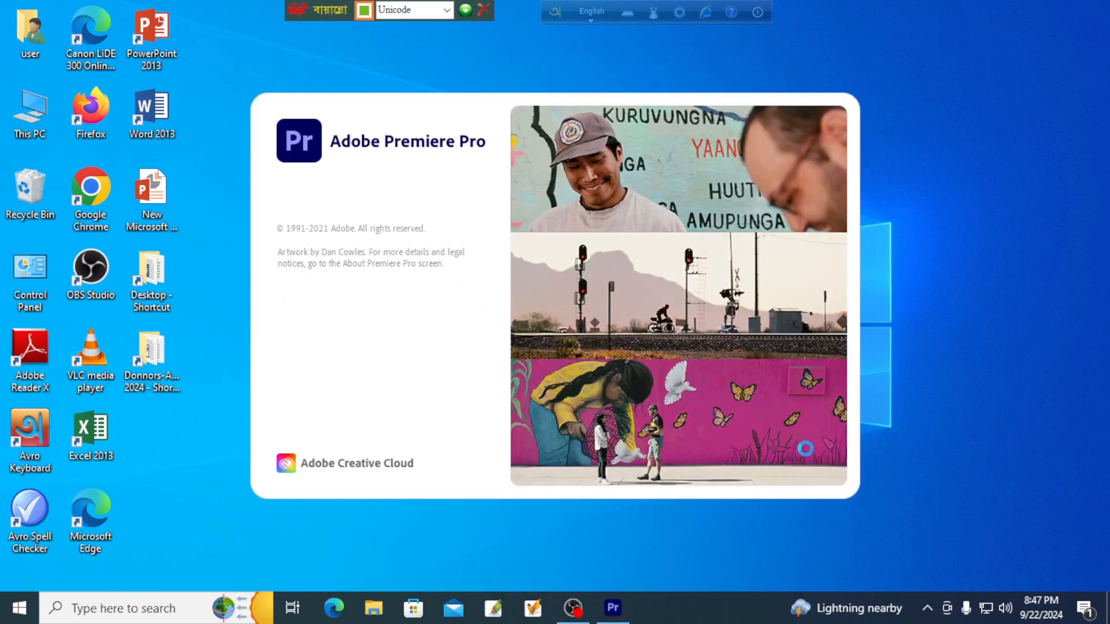
right_click(938, 259)
left_click(958, 306)
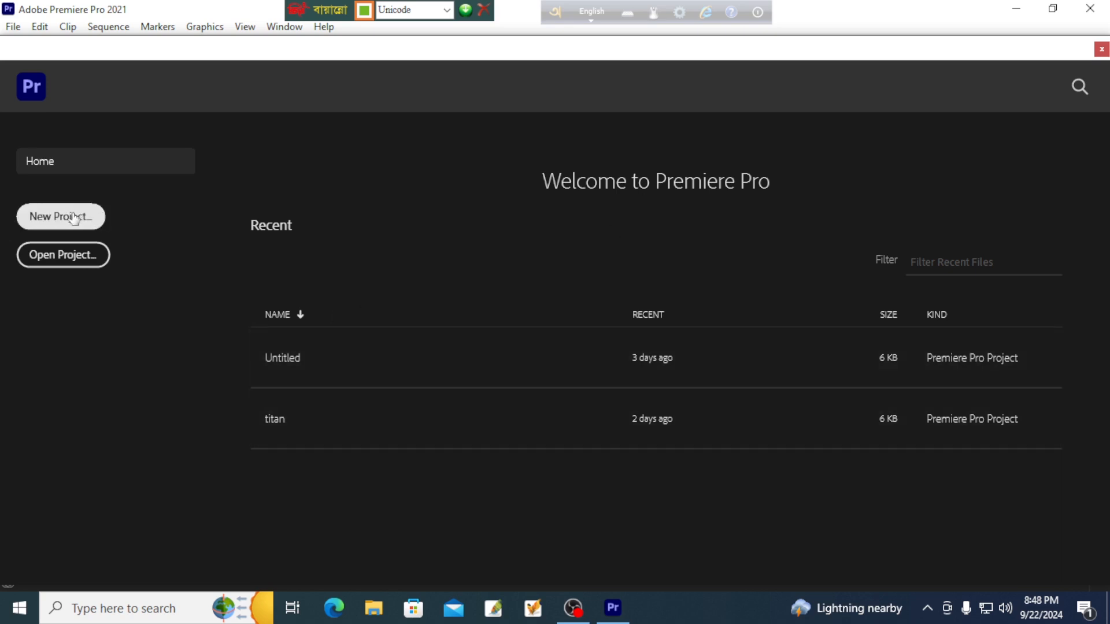
Step: Create a new project named তিতিন in the default location with the default settings
left_click(74, 219)
left_click(74, 218)
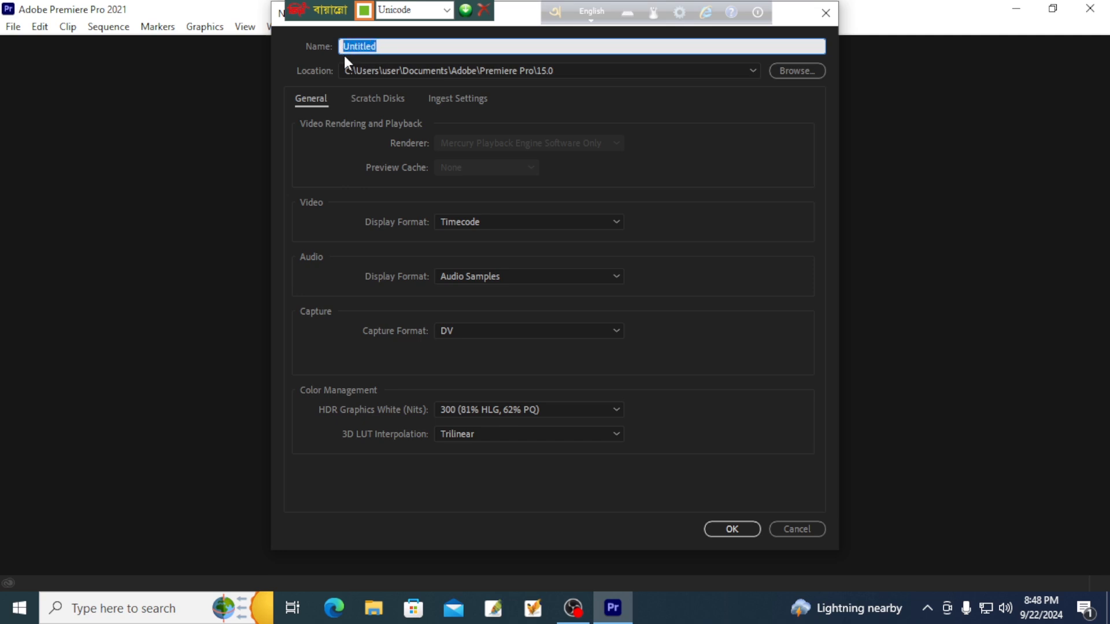
type("তিতিন")
left_click(733, 529)
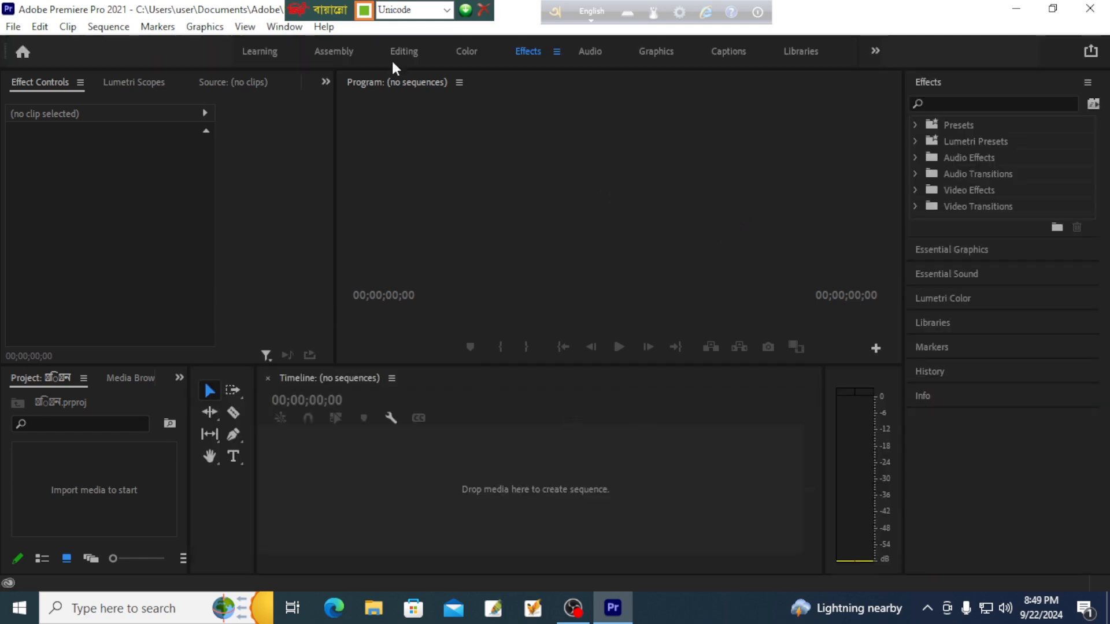
Step: Switch to the Editing workspace and shift the floating Unicode keyboard toolbar away from the title text
left_click(408, 55)
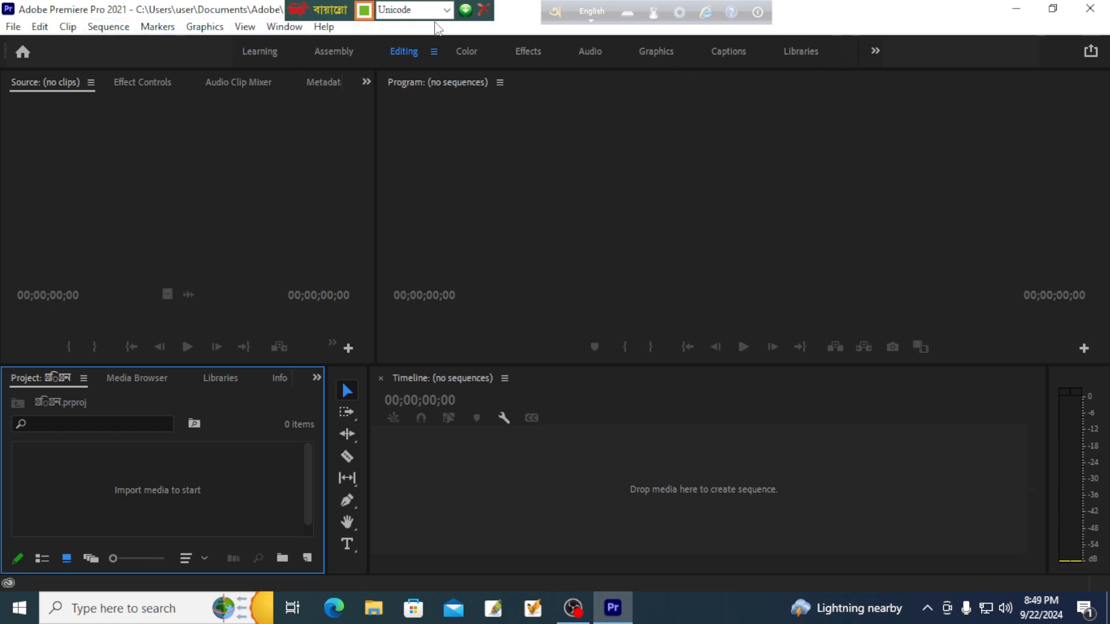
left_click_drag(327, 4, 383, 4)
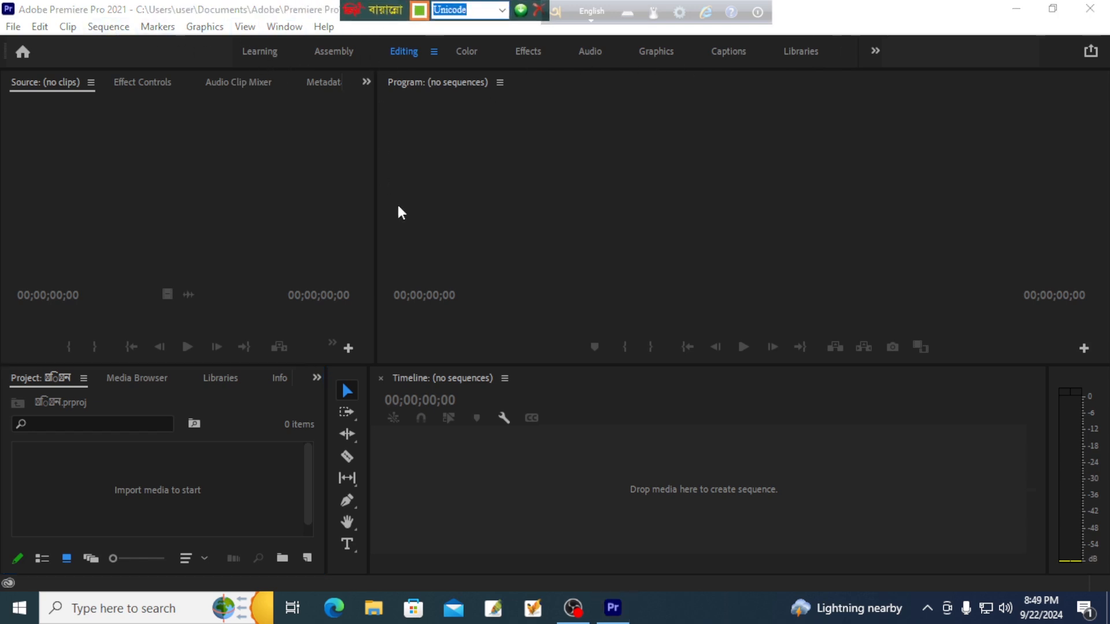
left_click(650, 208)
left_click(117, 218)
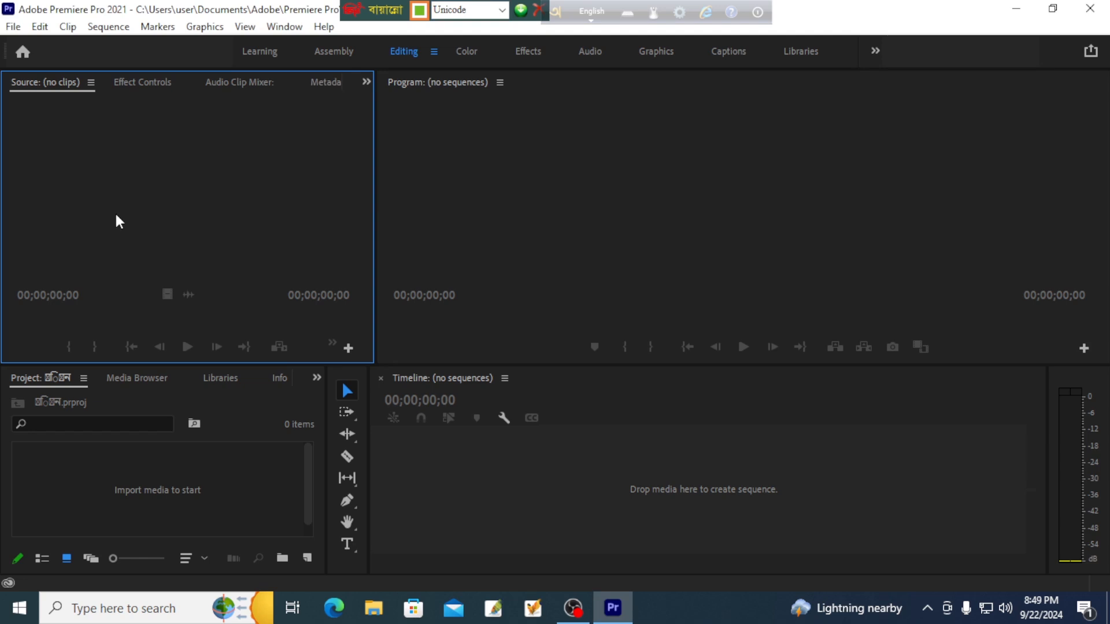
left_click(182, 482)
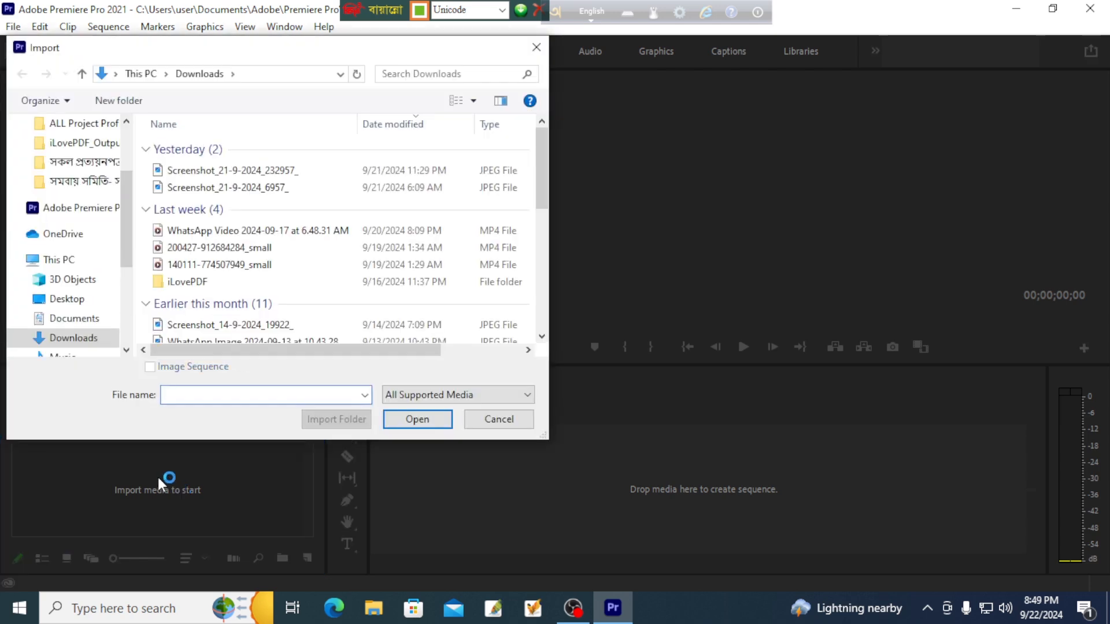
left_click(211, 249)
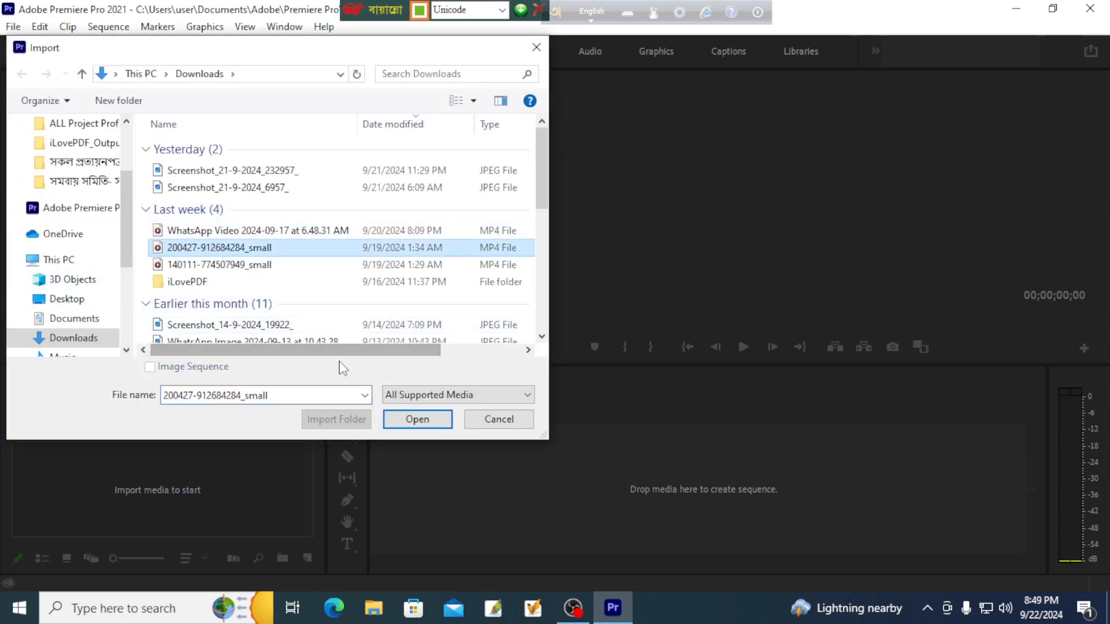
left_click(417, 426)
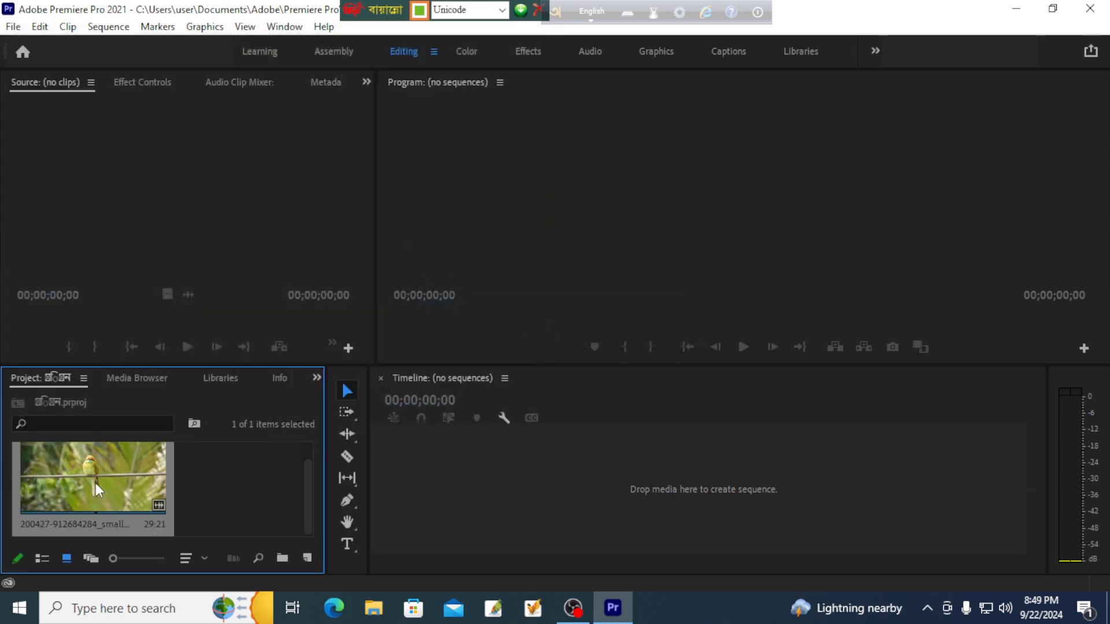
Step: Compare the list and icon views of the project items and leave them in list view
left_click(46, 553)
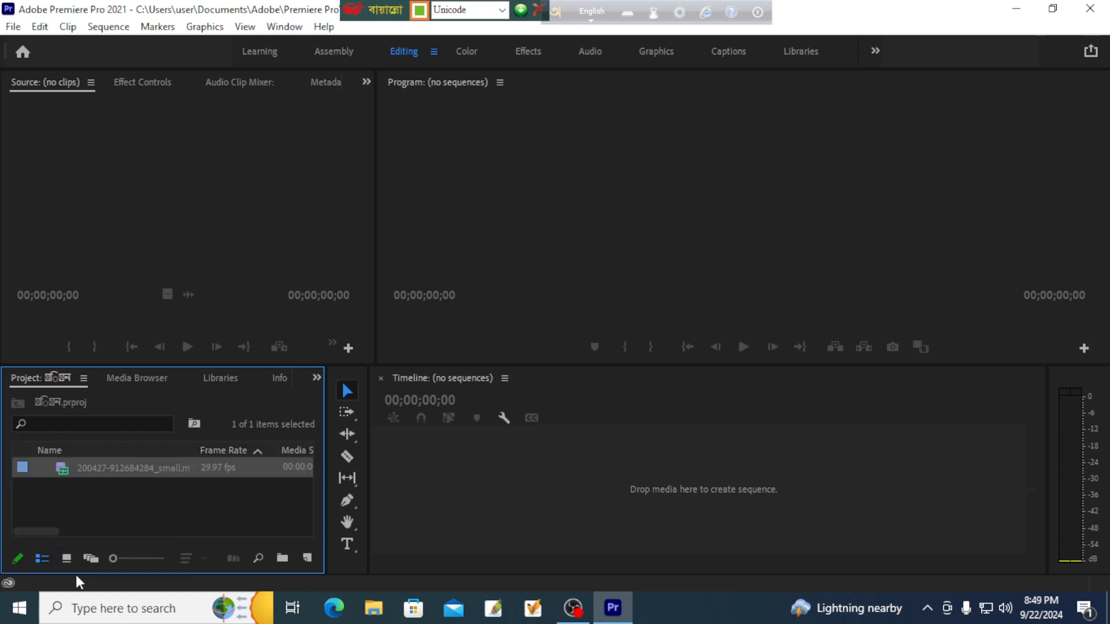
left_click(64, 559)
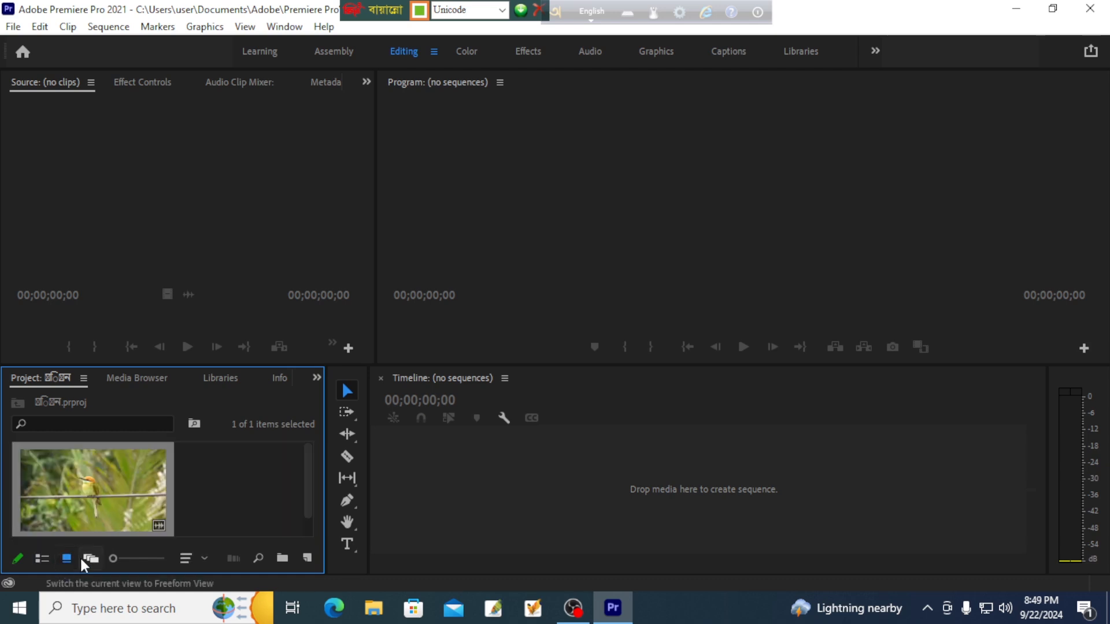
left_click(40, 559)
Step: Load the imported bird clip into the Source Monitor
left_click(192, 194)
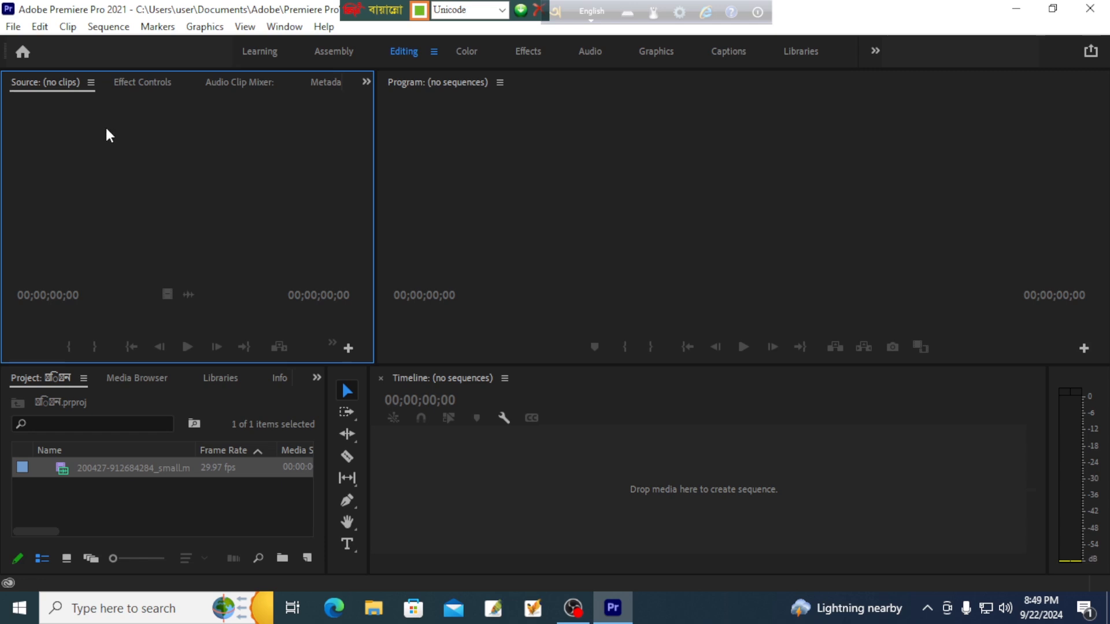
left_click(92, 468)
left_click(92, 496)
left_click_drag(73, 470, 99, 176)
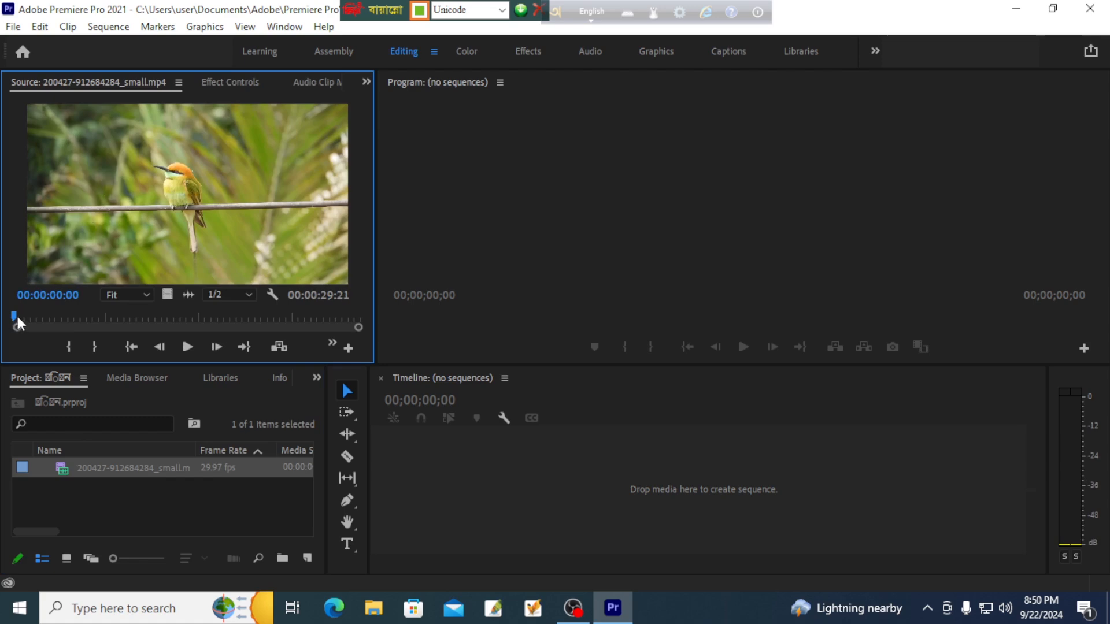
Step: Mark the source clip's In point at 00:00:06:06 and its Out point at 00:00:24:00
left_click_drag(14, 314, 84, 317)
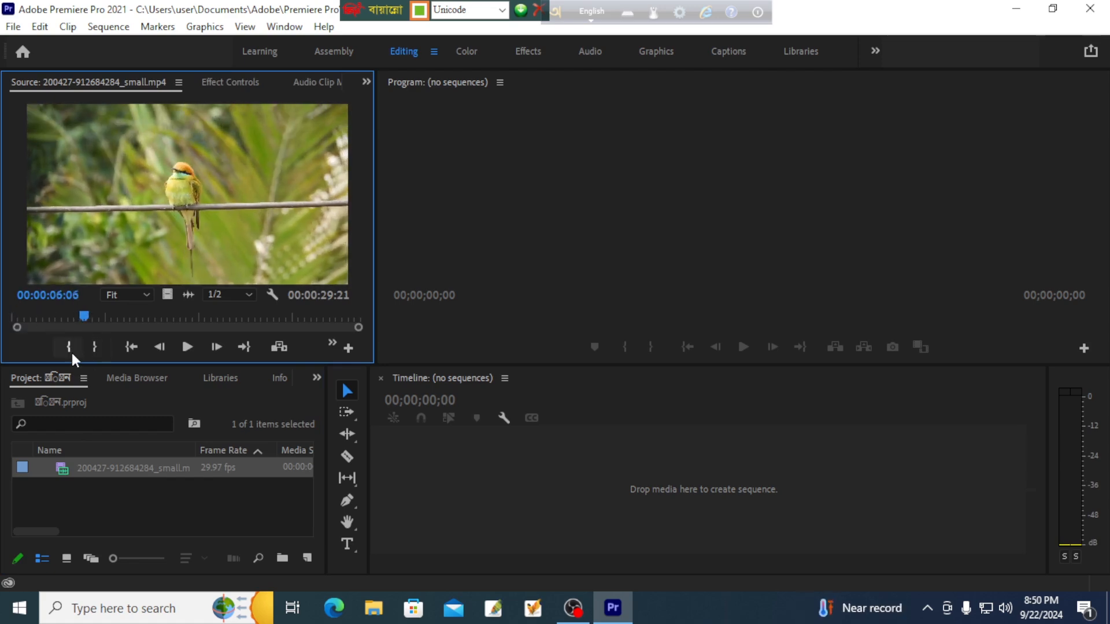
left_click(71, 351)
left_click(356, 312)
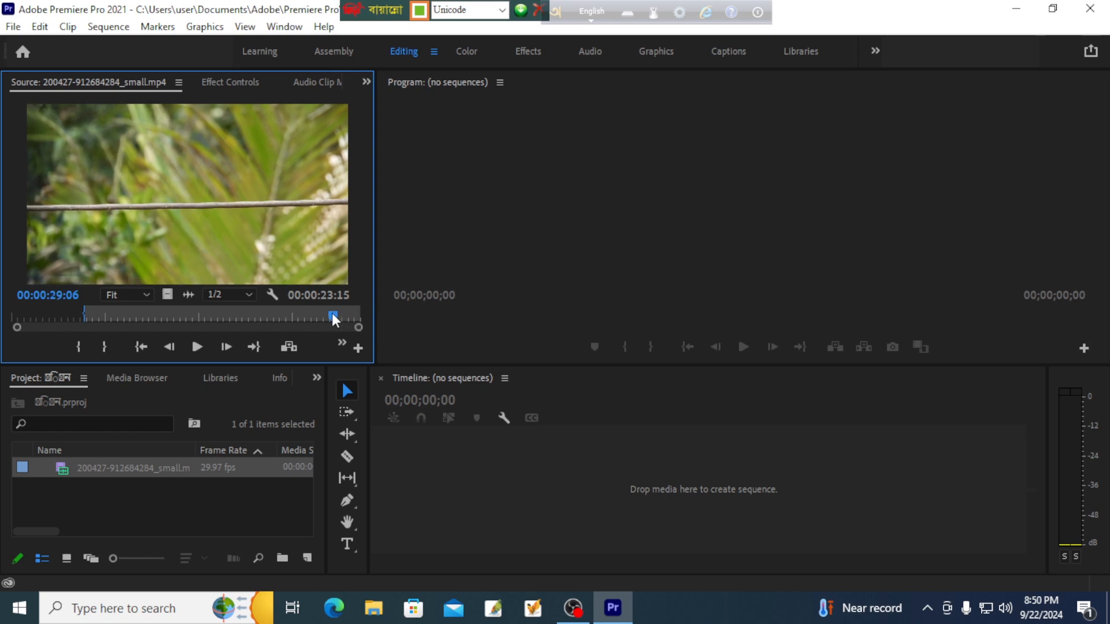
left_click(286, 317)
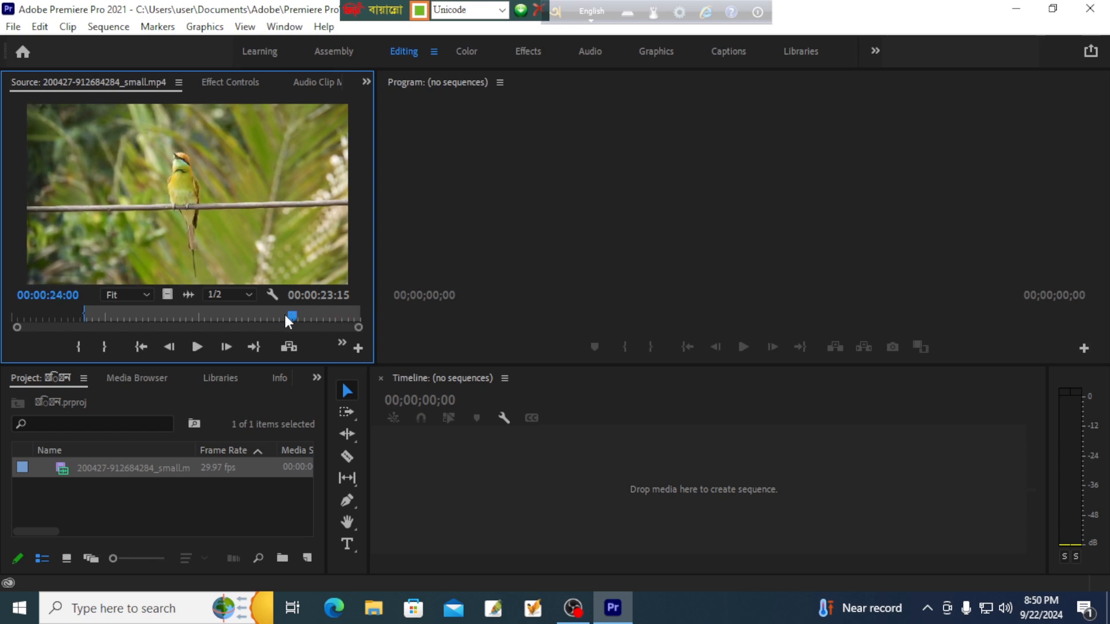
left_click(101, 346)
Step: Create a sequence from the marked range's video only, and stack the project clip on V2 with its audio on A2 at the start
left_click_drag(167, 297, 625, 262)
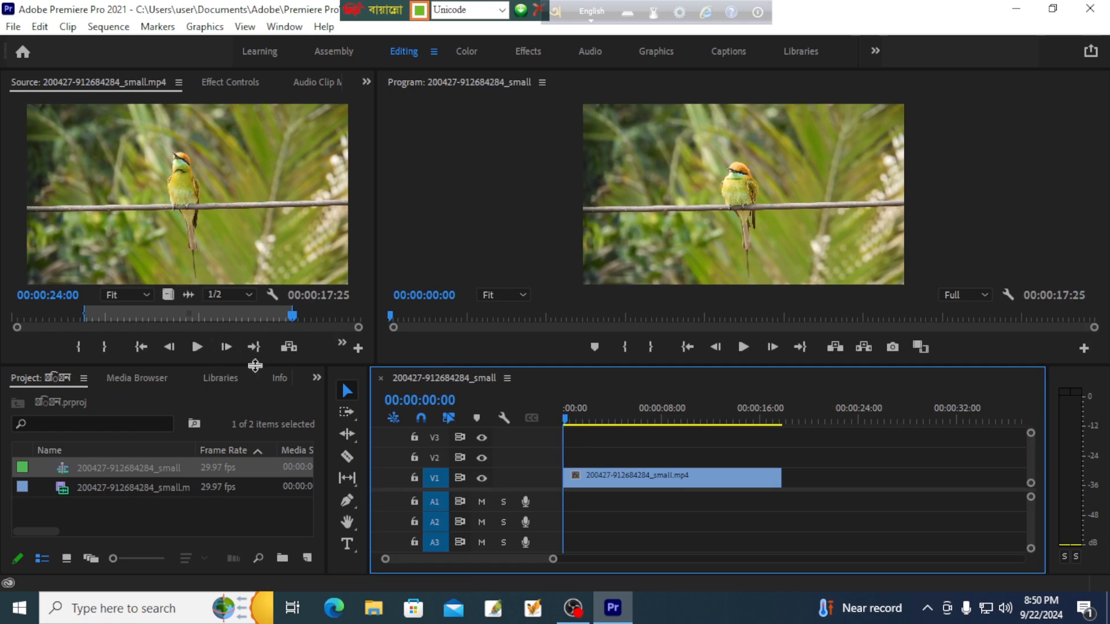
left_click(82, 484)
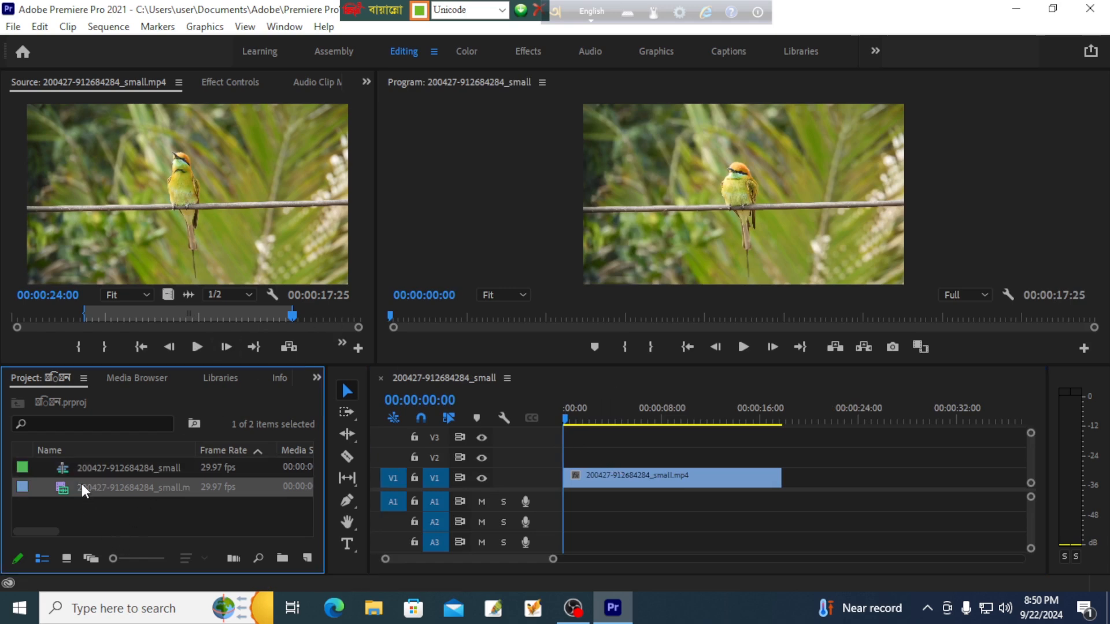
left_click_drag(85, 487, 554, 468)
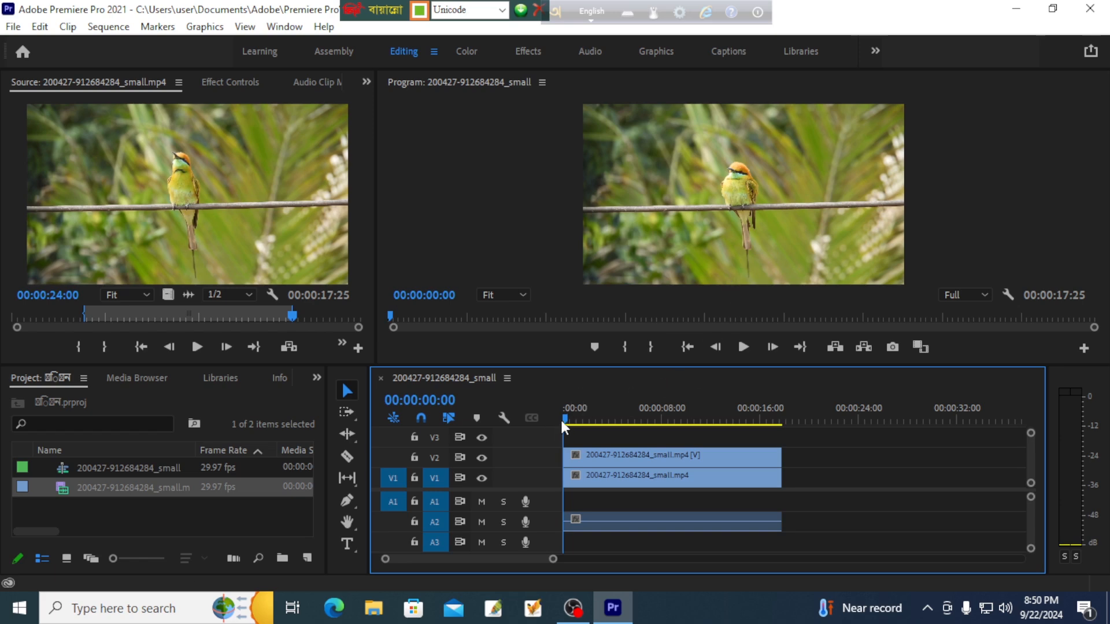
Step: Move the timeline playhead to 00:00:13:04, and view the Effects workspace briefly before returning to Editing
left_click_drag(564, 418, 723, 422)
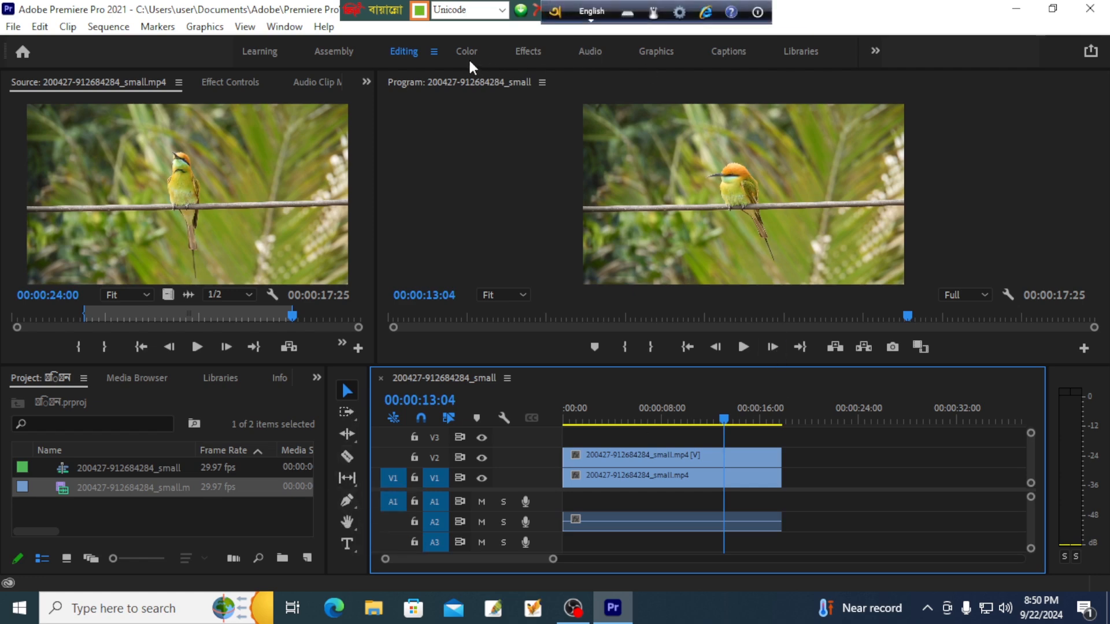
left_click(523, 56)
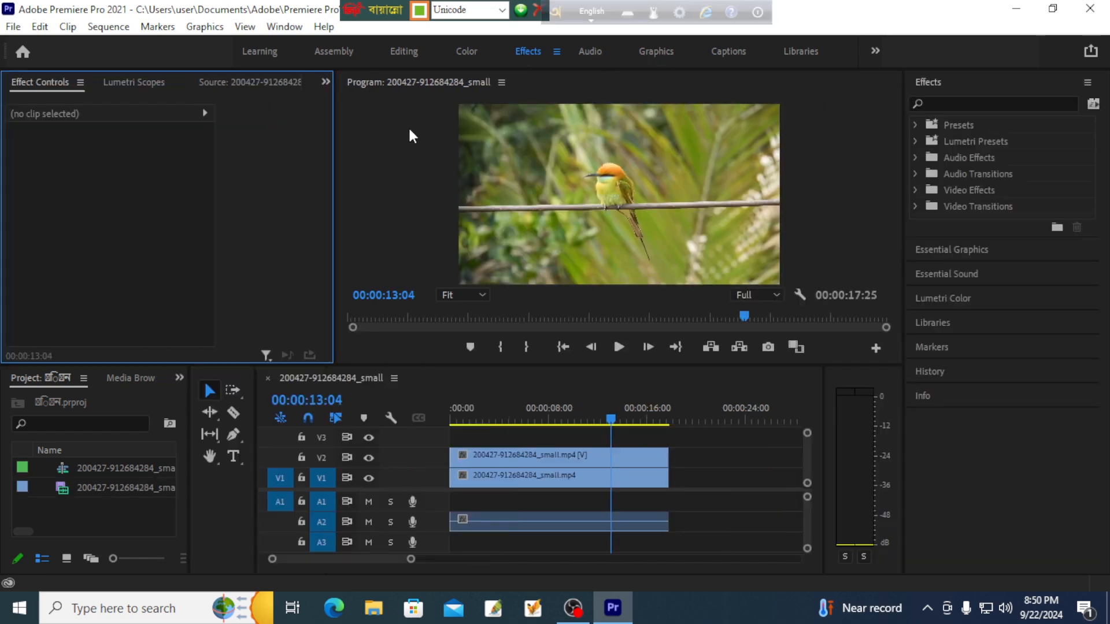
left_click(401, 53)
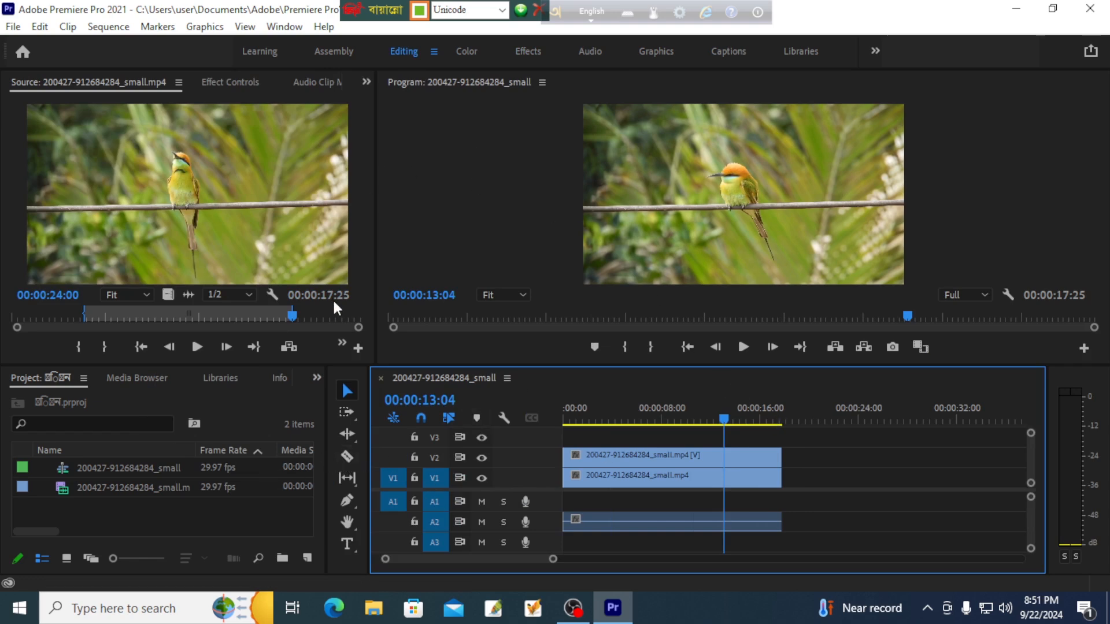
Step: Try rearranging the layout by docking the Project panel group between the tools and the timeline and merging the Source group with the Program Monitor
left_click(359, 376)
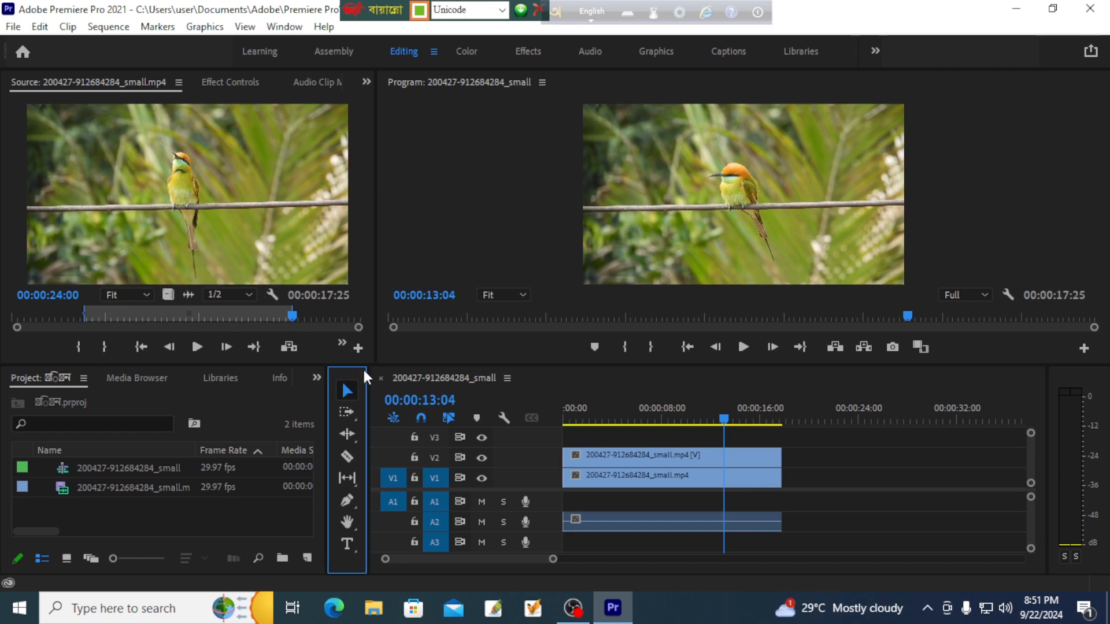
left_click(263, 409)
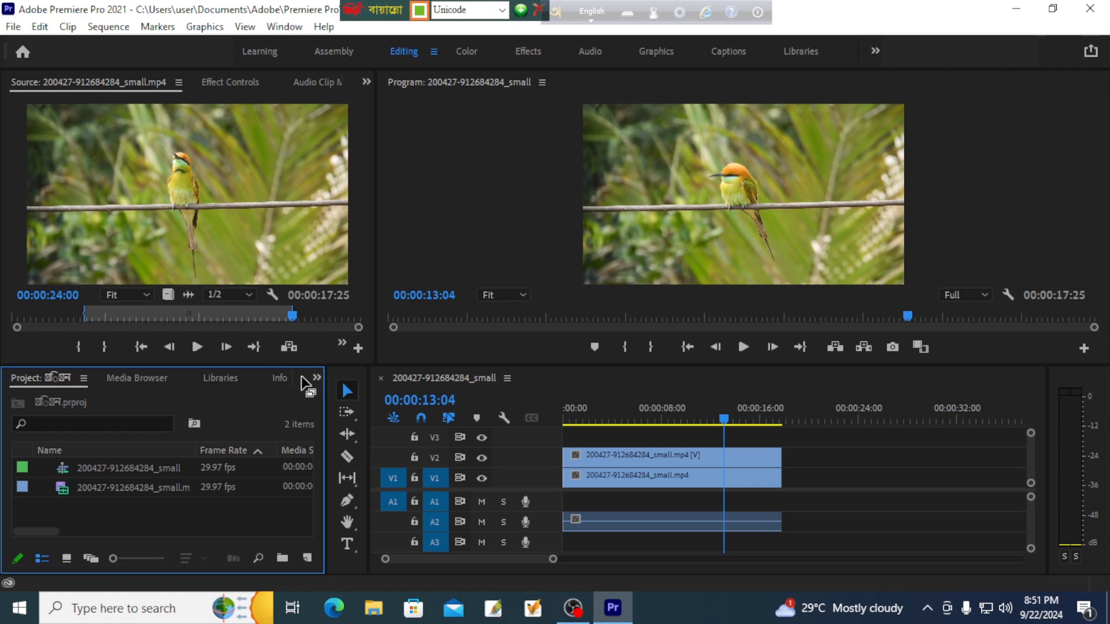
left_click_drag(303, 376, 400, 409)
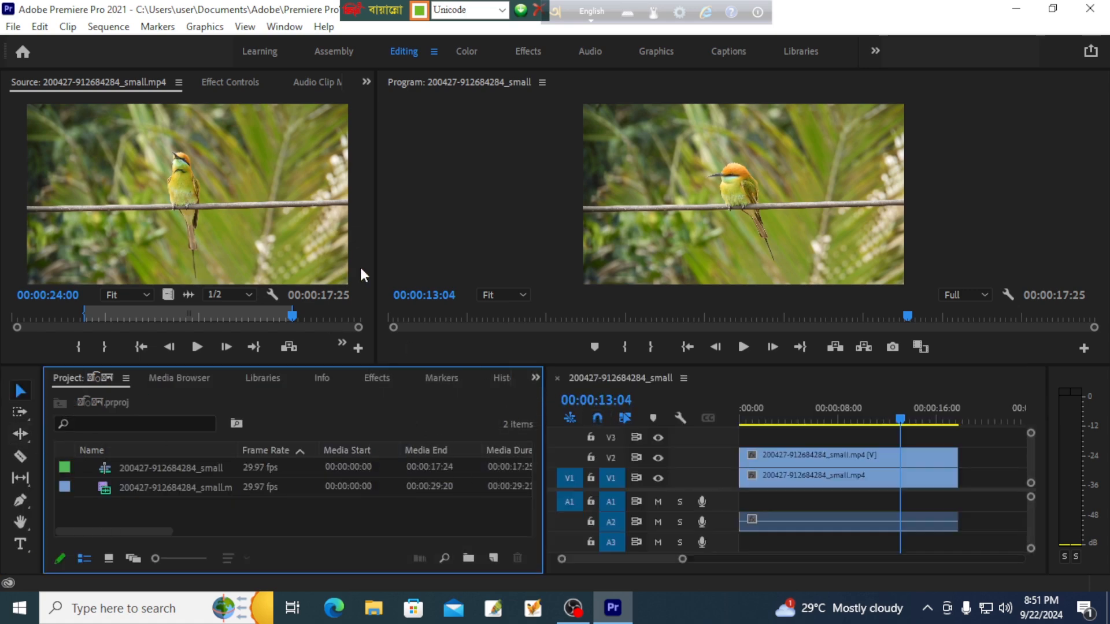
left_click(366, 249)
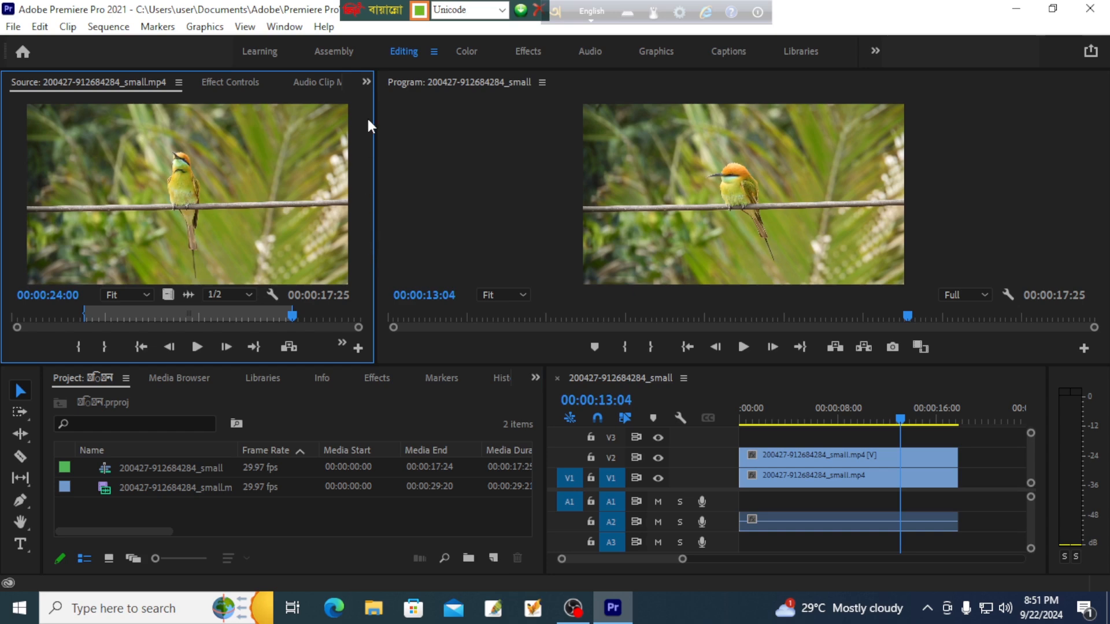
left_click_drag(358, 83, 387, 87)
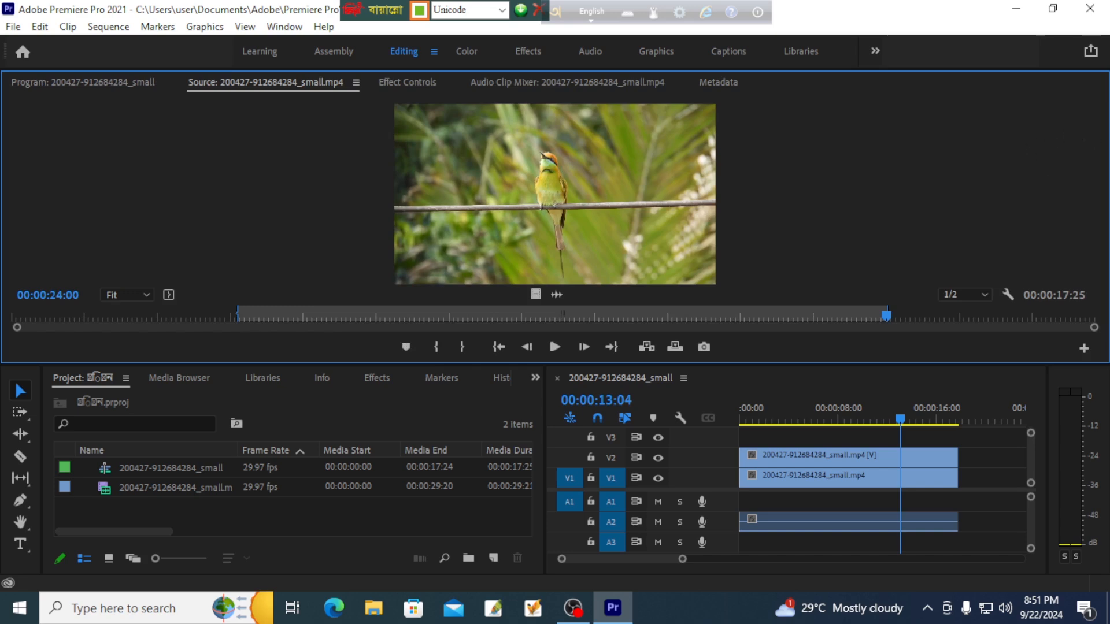
Step: Reset the Editing workspace to its saved layout
left_click_drag(357, 8, 423, 8)
left_click(285, 27)
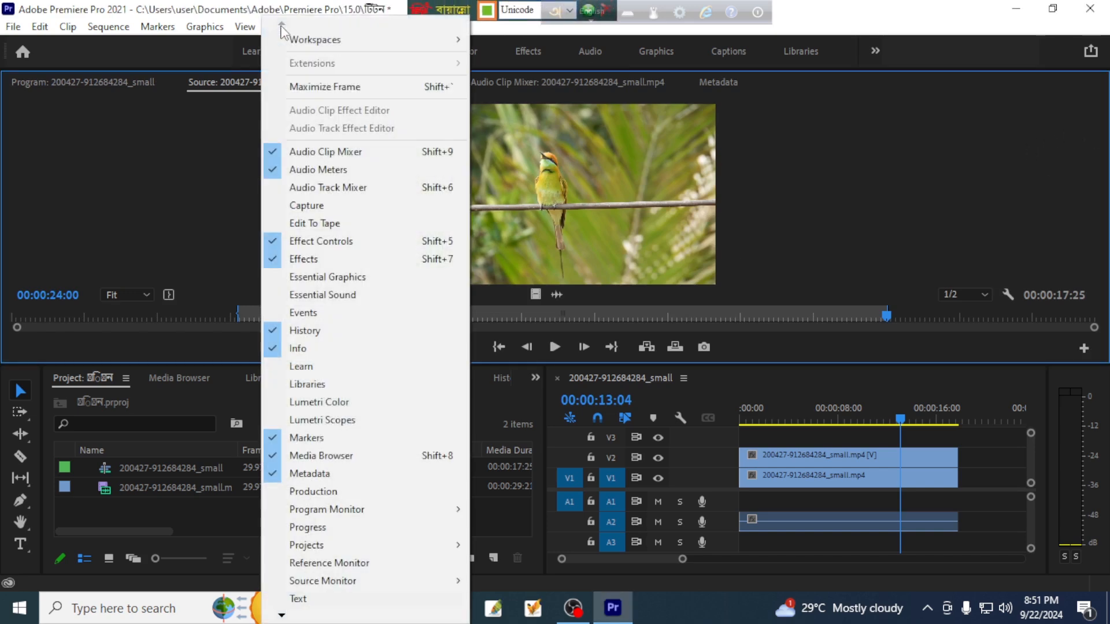
left_click(284, 28)
mouse_move(356, 45)
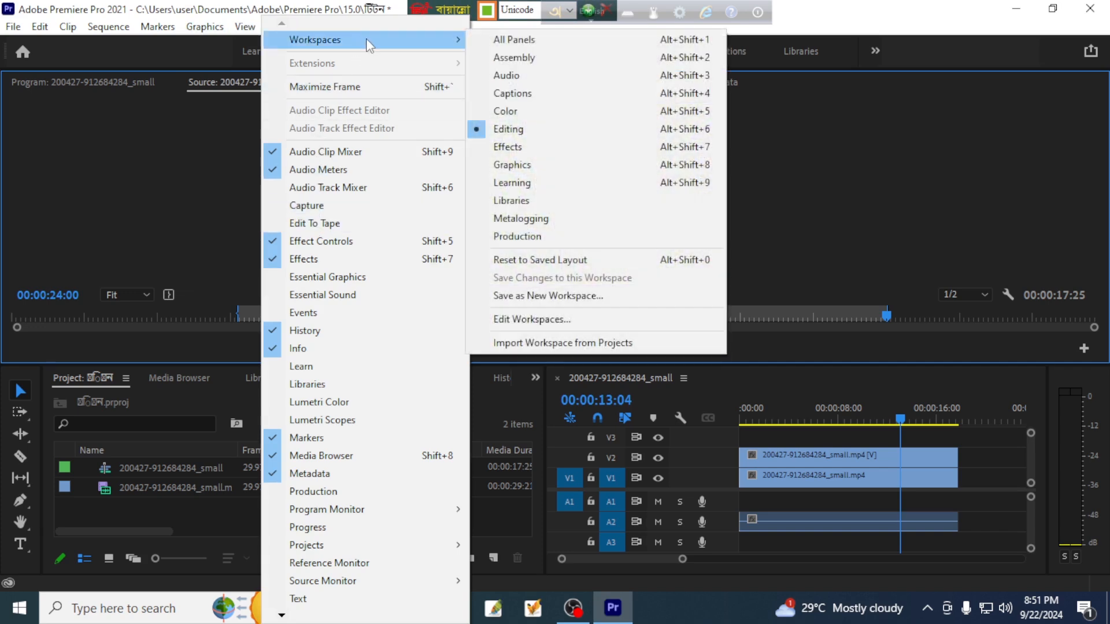
left_click(541, 262)
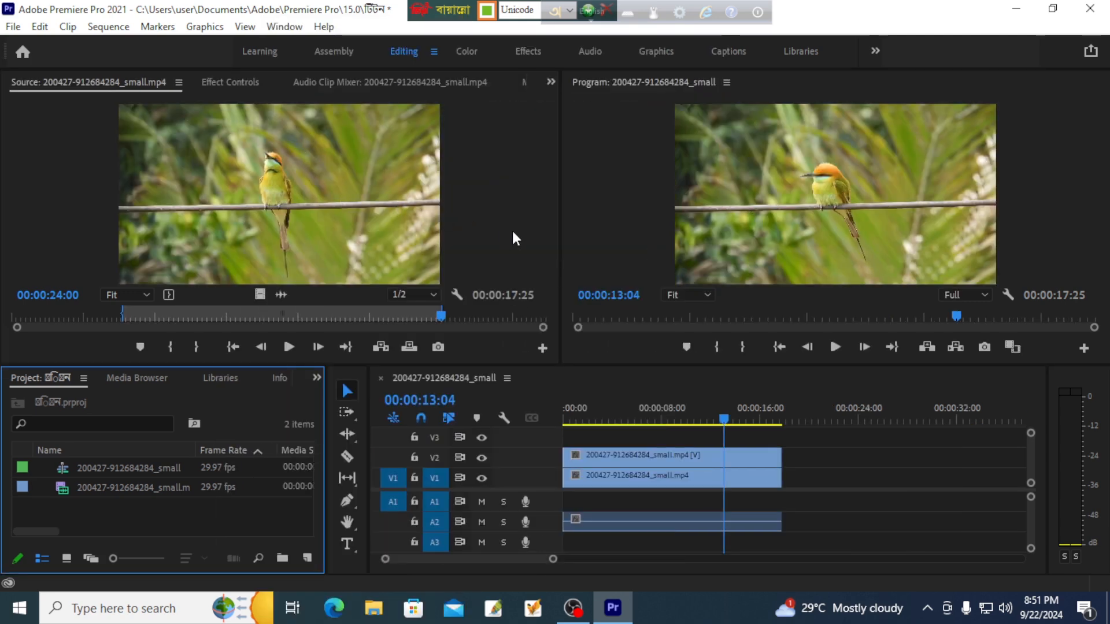
Step: Move the floating Unicode keyboard toolbar clear of the project title and place the sequence playhead at 00:00:13:05
left_click_drag(420, 9, 755, 10)
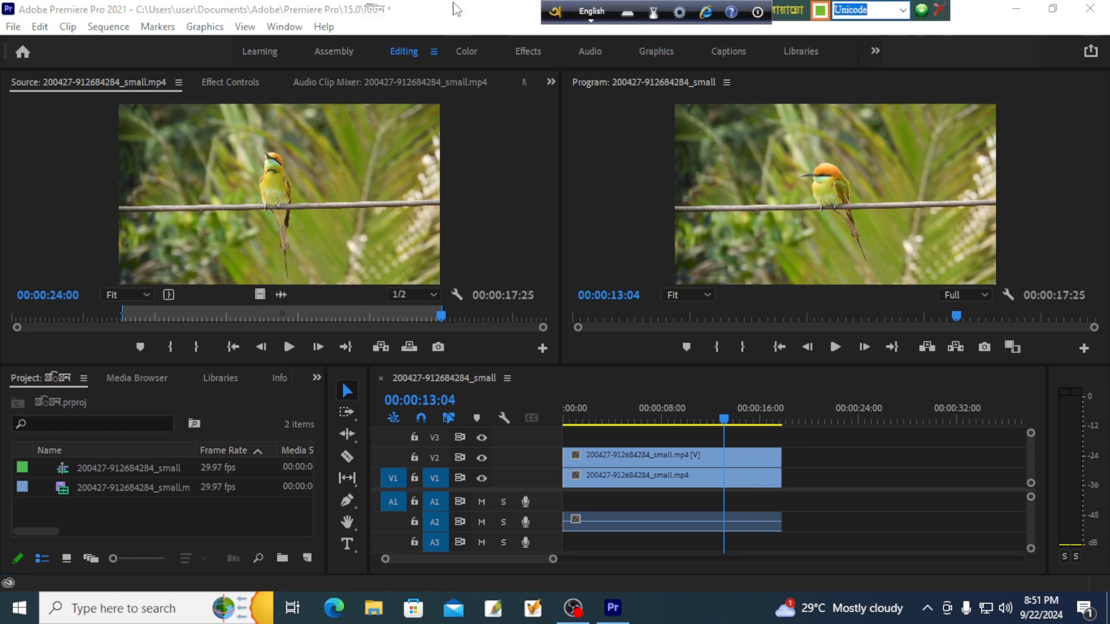
left_click(511, 239)
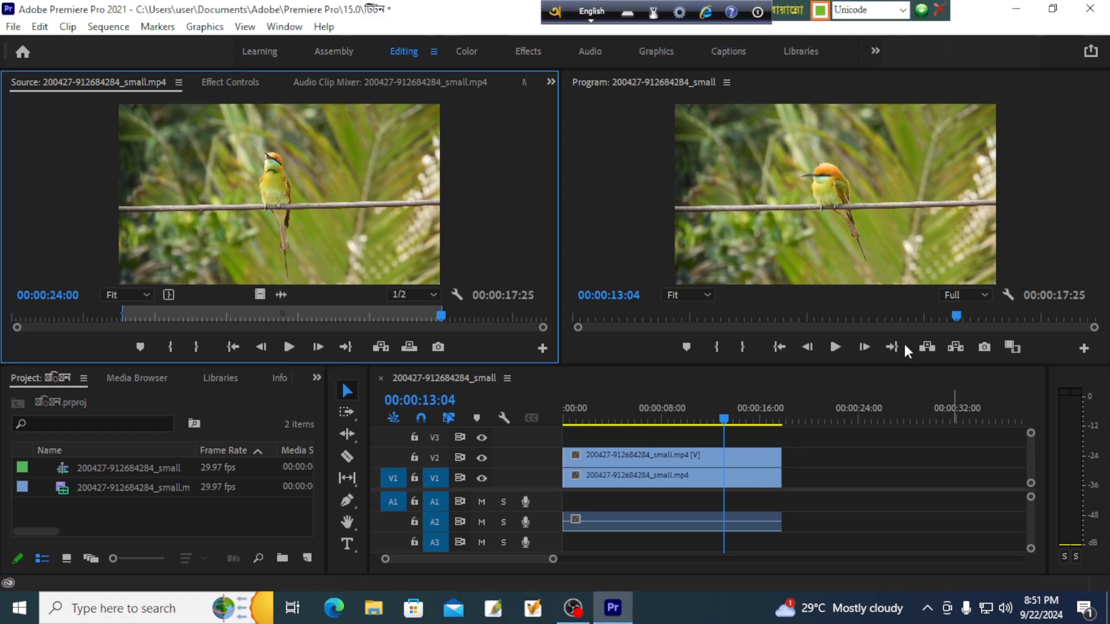
left_click(845, 263)
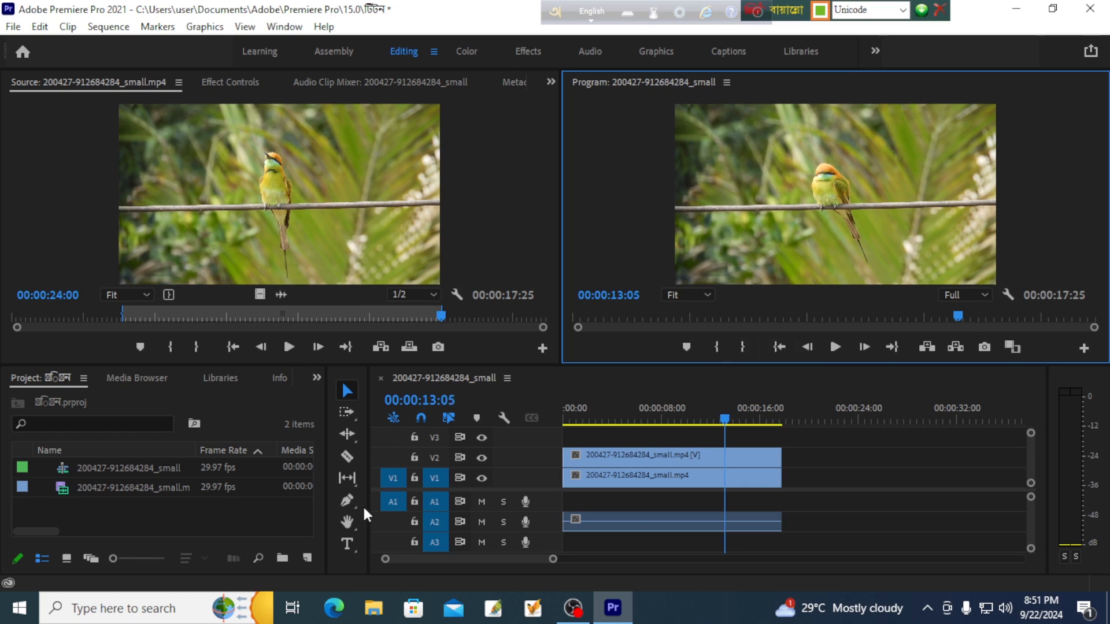
Step: Split the V2 clip and its audio at the playhead with the Razor tool, and shift the second part about 7 seconds along the timeline
left_click(347, 457)
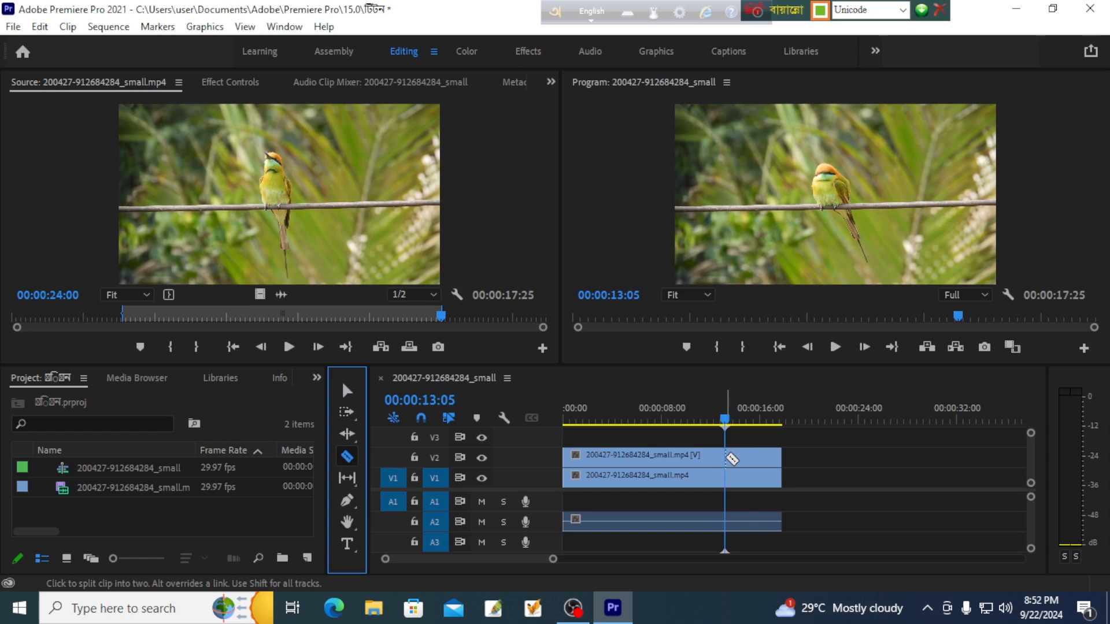
left_click(726, 457)
left_click(344, 393)
left_click_drag(773, 457, 849, 458)
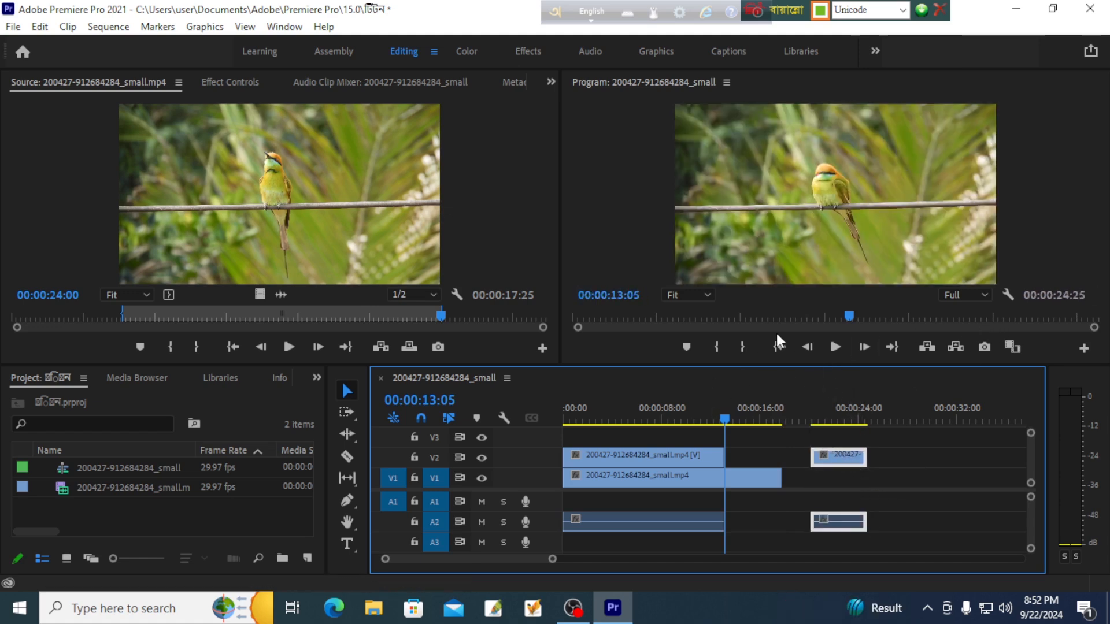